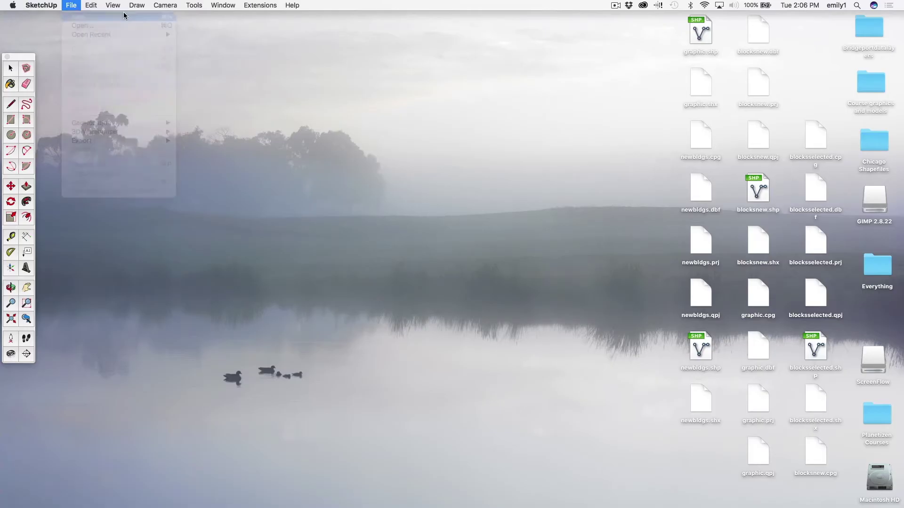
- Move the Untitled SketchUp window to the top and resize it to fill the screen
{"action": "left_click_drag", "start_coordinate": [465, 103], "coordinate": [467, 19]}
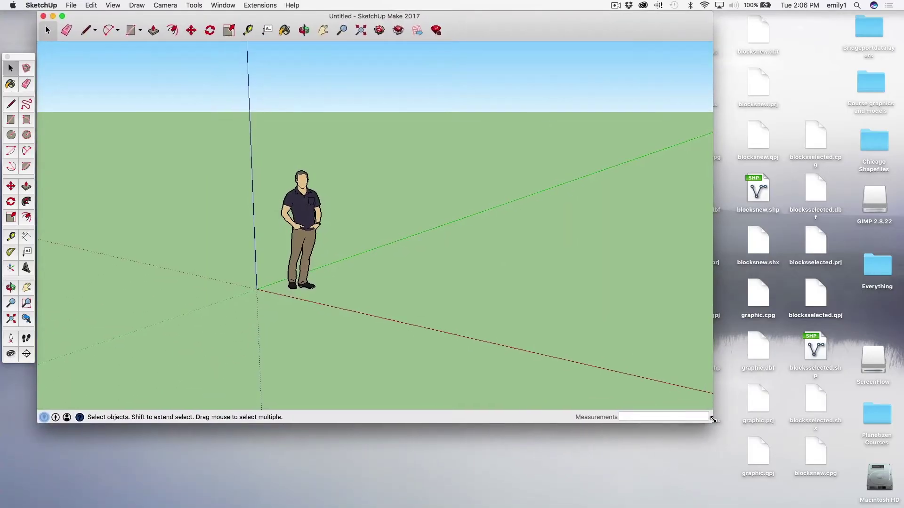
{"action": "left_click_drag", "start_coordinate": [712, 424], "coordinate": [901, 507]}
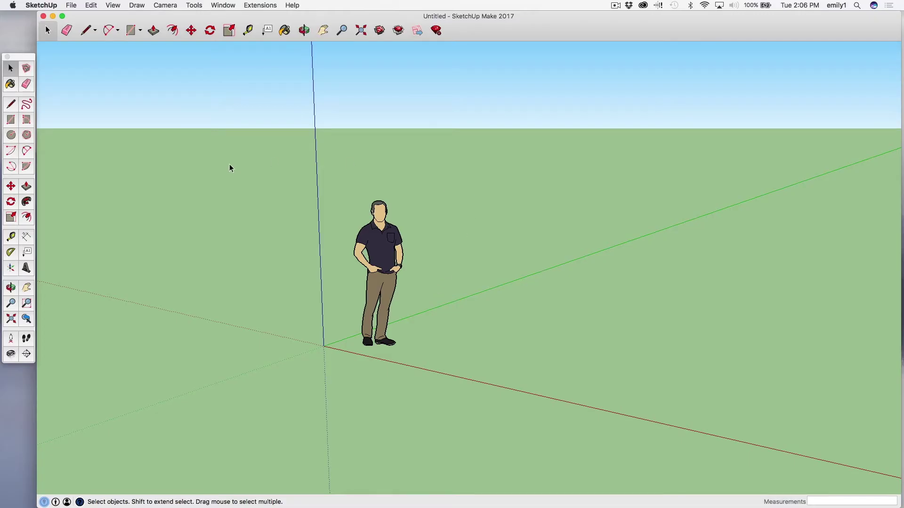
{"action": "left_click_drag", "start_coordinate": [266, 19], "coordinate": [250, 19]}
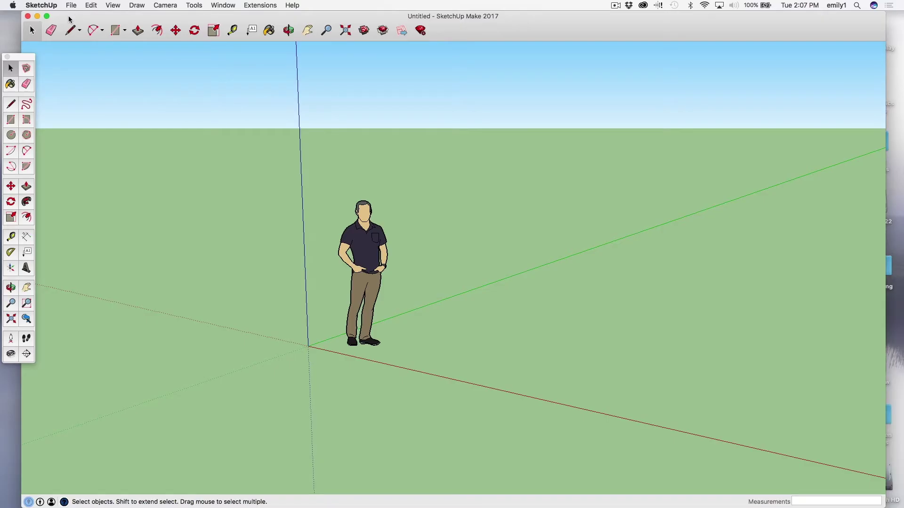
{"action": "left_click", "coordinate": [257, 9]}
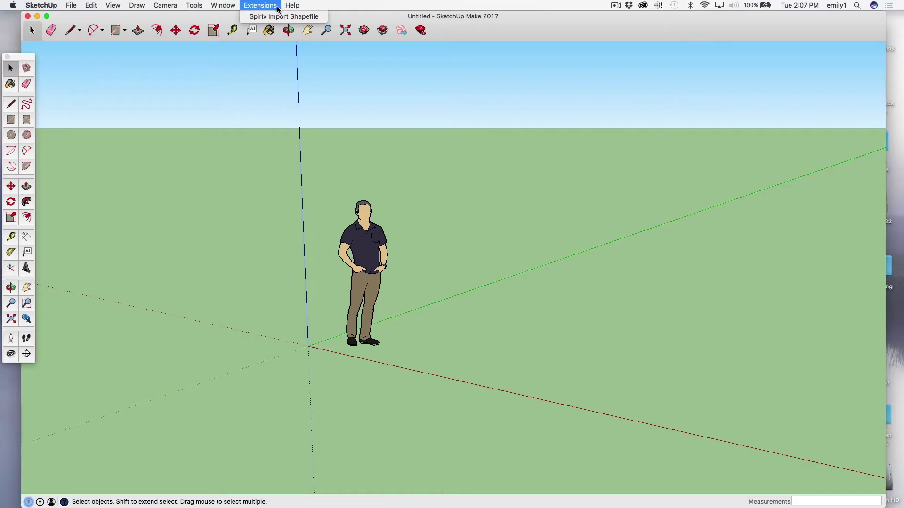
{"action": "left_click", "coordinate": [233, 19]}
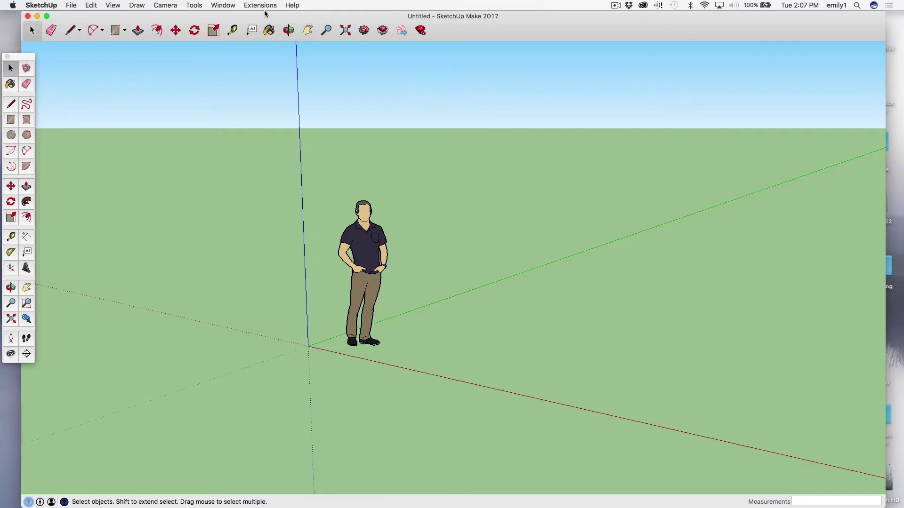
{"action": "mouse_move", "coordinate": [1, 28]}
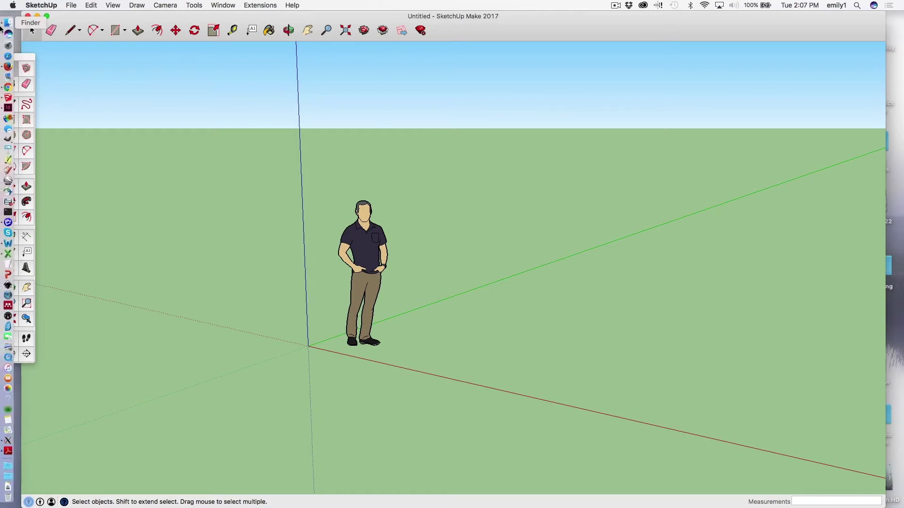
- Load sites.google.com/site/spririxcode/code in Safari, which shows a Site not found page
{"action": "left_click", "coordinate": [8, 55]}
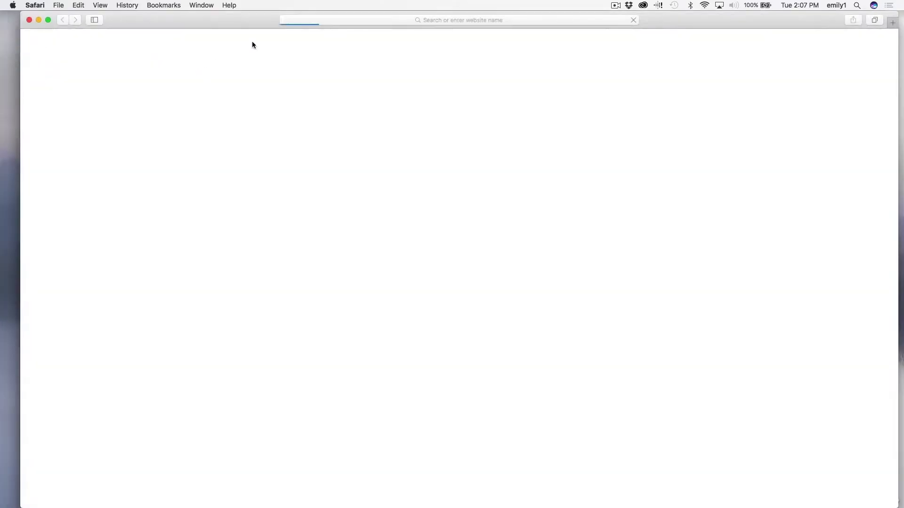
{"action": "left_click", "coordinate": [352, 17]}
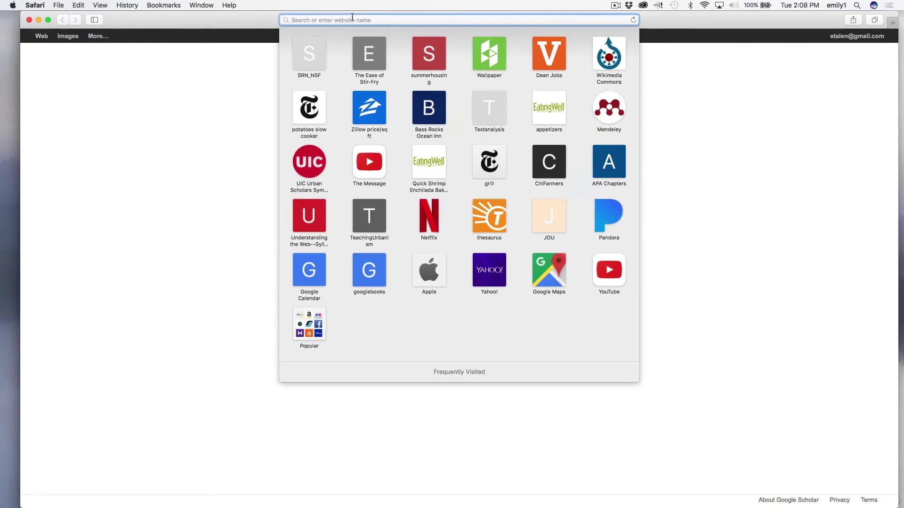
{"action": "type", "text": "sit"}
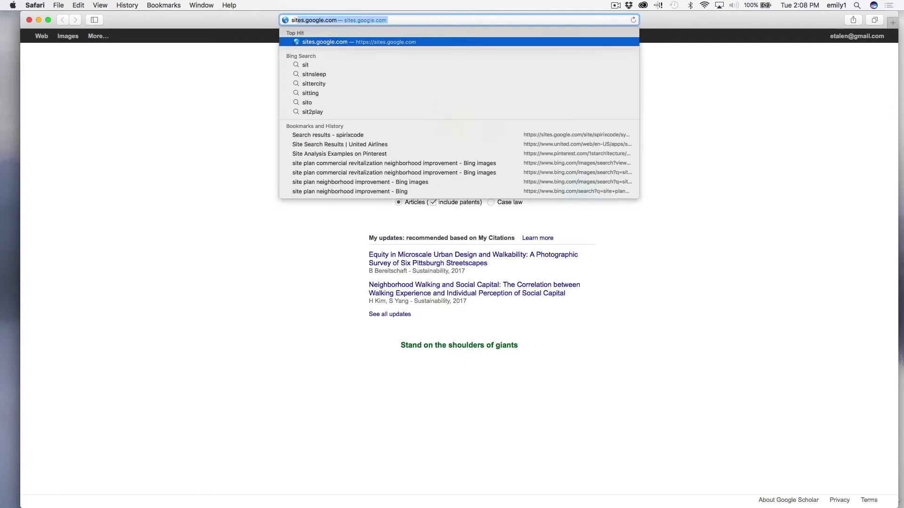
{"action": "type", "text": "es."}
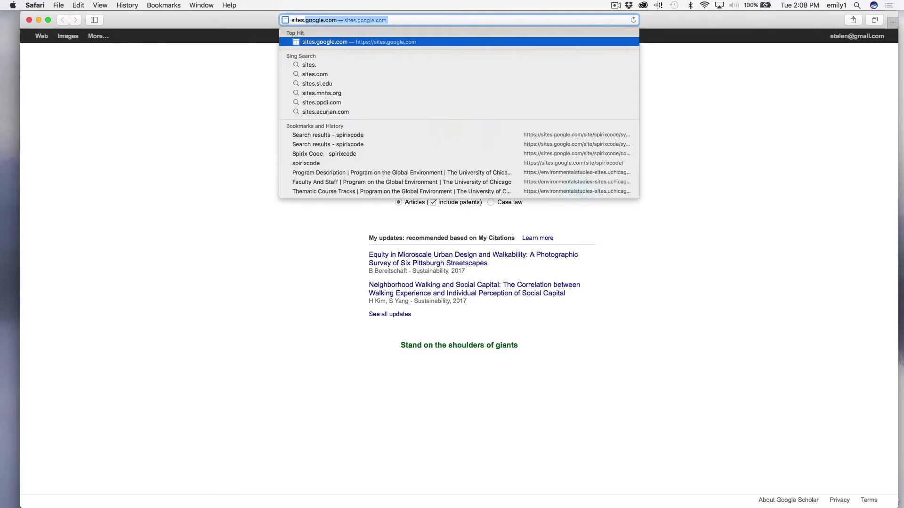
{"action": "type", "text": "go"}
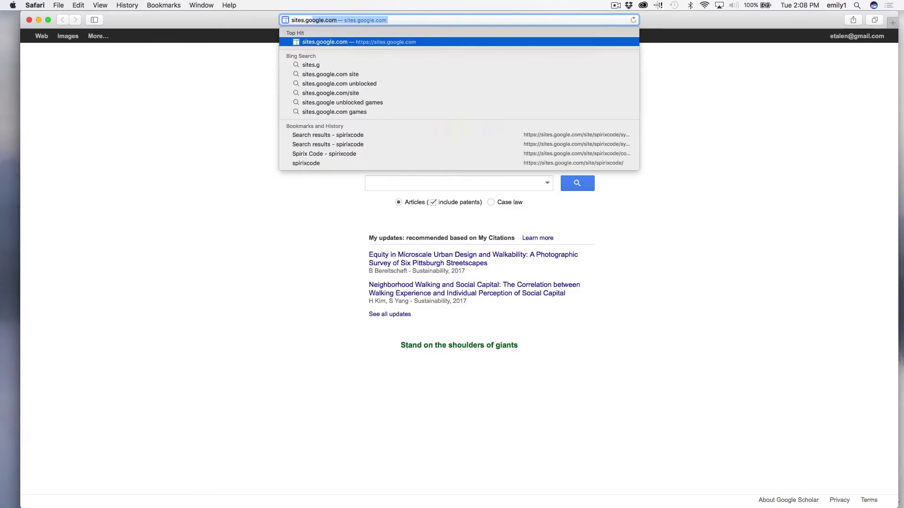
{"action": "type", "text": "ogle."}
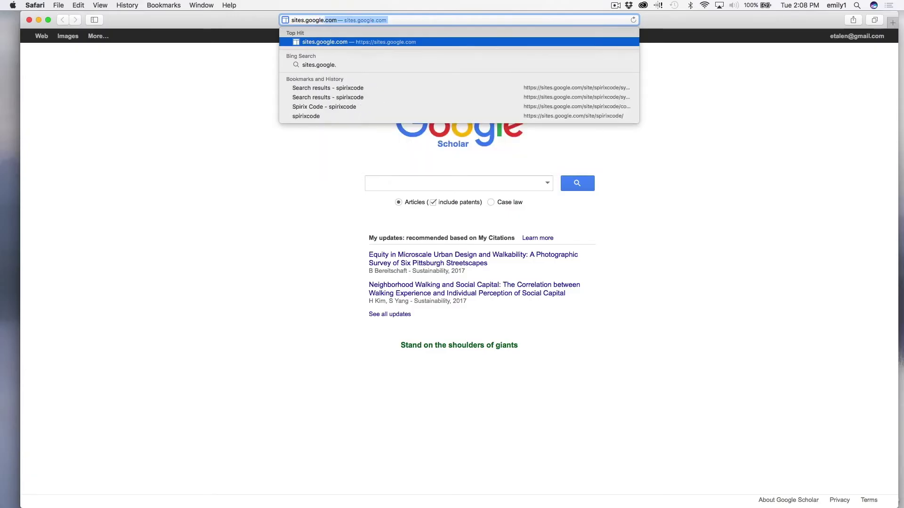
{"action": "type", "text": "com/site"}
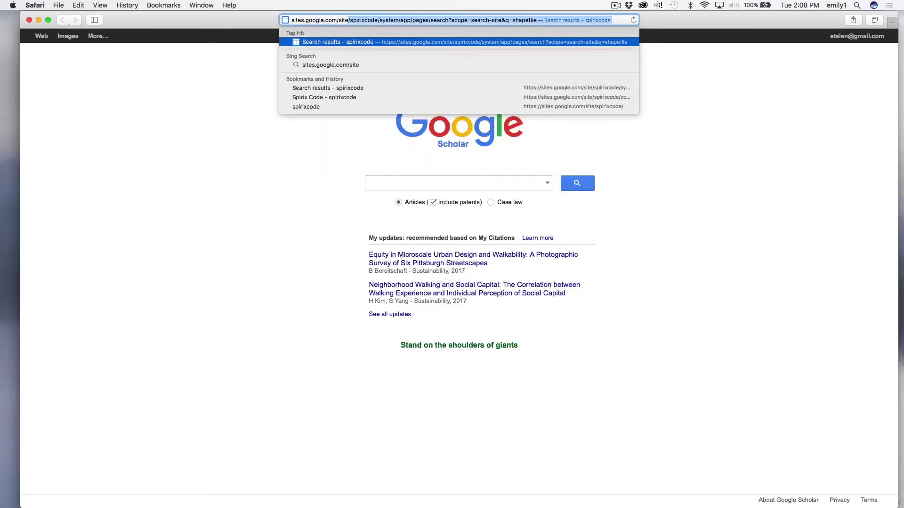
{"action": "type", "text": "/sprix"}
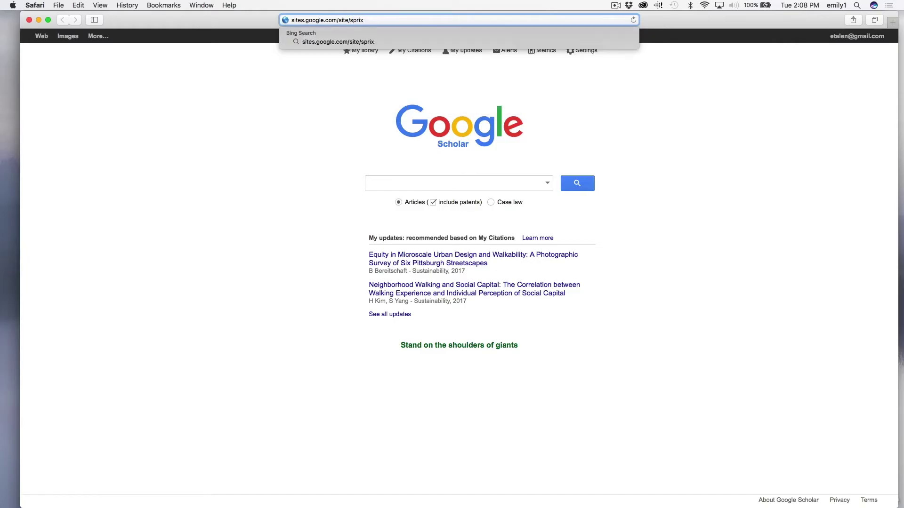
{"action": "key", "text": "BackSpace"}
{"action": "key", "text": "BackSpace"}
{"action": "type", "text": "irixcode/code"}
{"action": "key", "text": "Return"}
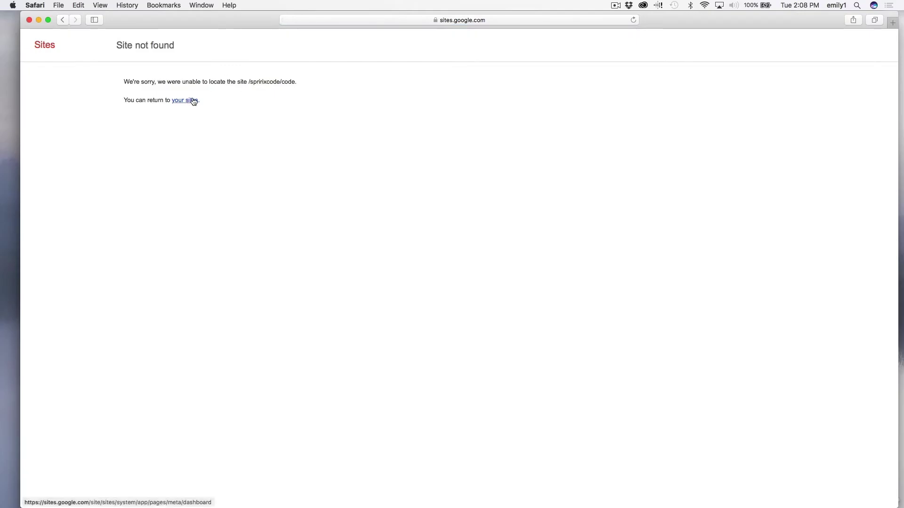
- Search Bing for 'spirixcode' and open the 'Spirix Code - spirixcode - Google' result
{"action": "left_click", "coordinate": [412, 18]}
{"action": "type", "text": "spri"}
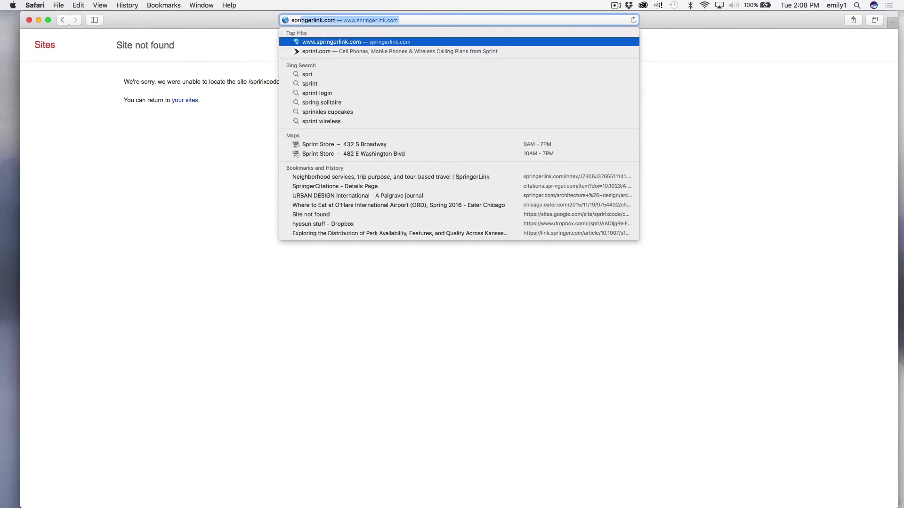
{"action": "key", "text": "BackSpace"}
{"action": "key", "text": "BackSpace"}
{"action": "key", "text": "BackSpace"}
{"action": "type", "text": "irixco"}
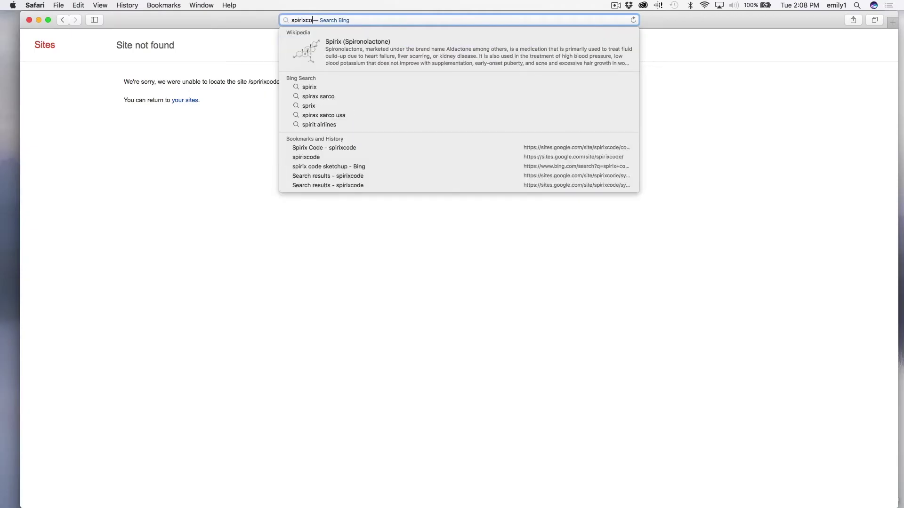
{"action": "type", "text": "de"}
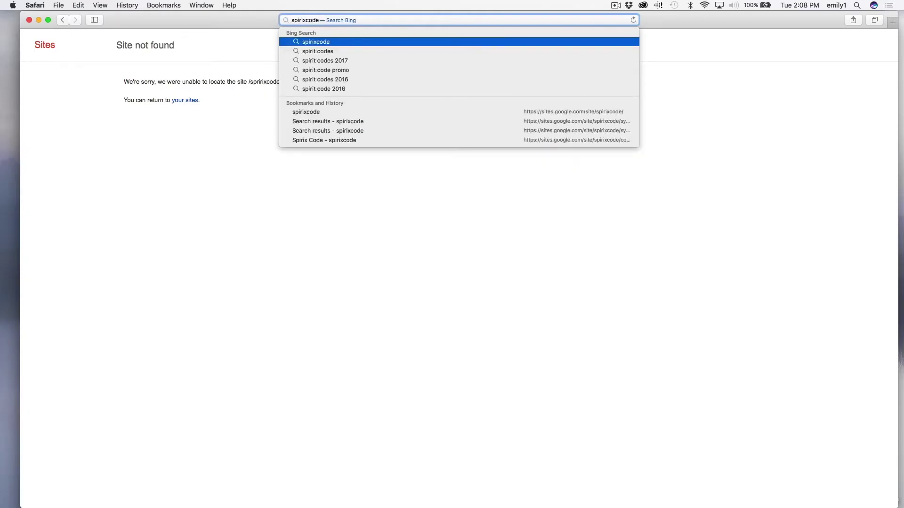
{"action": "key", "text": "Return"}
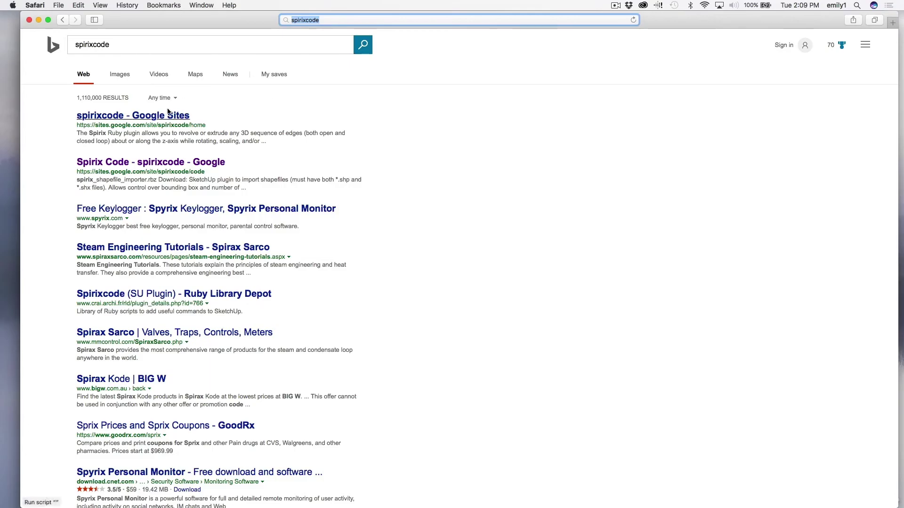
{"action": "left_click", "coordinate": [149, 165]}
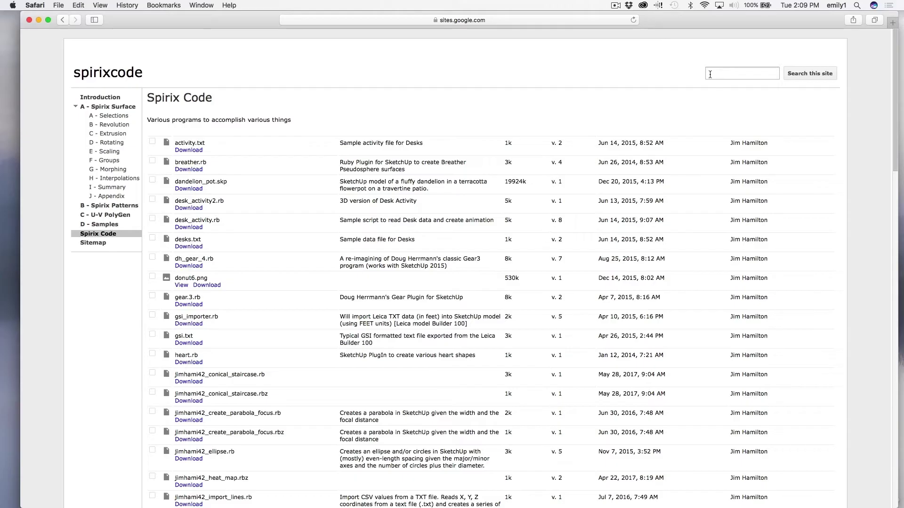
{"action": "scroll", "coordinate": [575, 127], "scroll_direction": "down", "scroll_amount": 3}
{"action": "scroll", "coordinate": [574, 125], "scroll_direction": "down", "scroll_amount": 10}
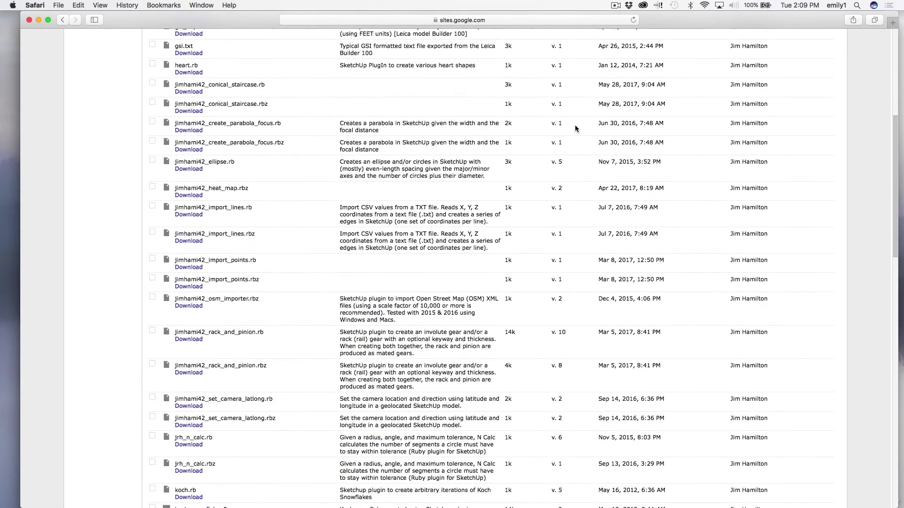
{"action": "scroll", "coordinate": [575, 125], "scroll_direction": "down", "scroll_amount": 9}
{"action": "scroll", "coordinate": [574, 126], "scroll_direction": "down", "scroll_amount": 14}
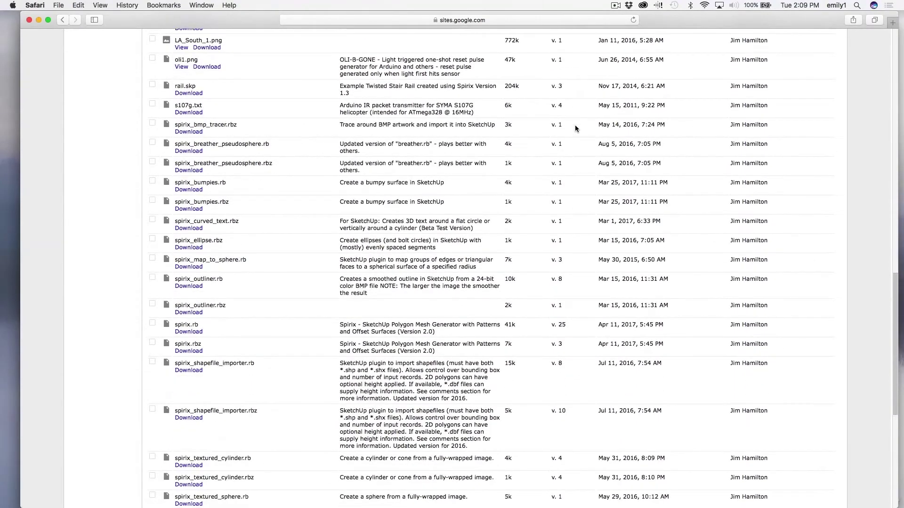
{"action": "scroll", "coordinate": [575, 126], "scroll_direction": "down", "scroll_amount": 5}
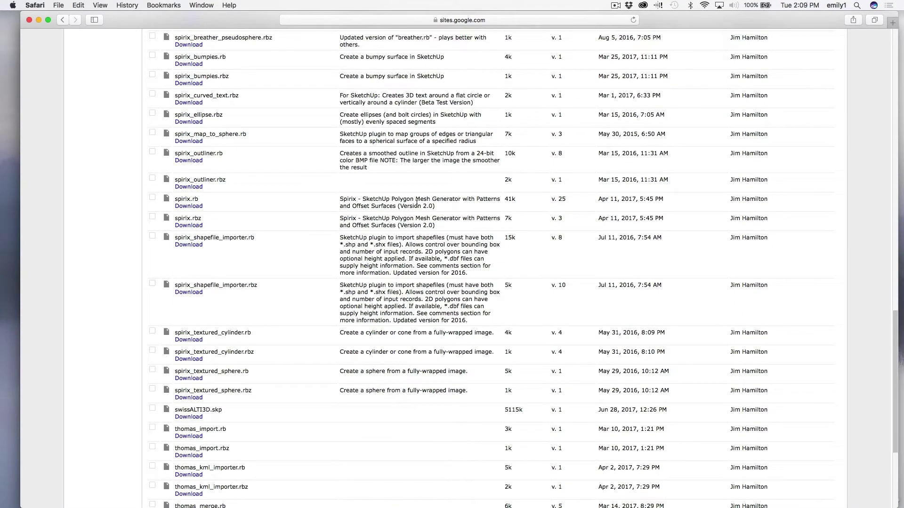
{"action": "scroll", "coordinate": [417, 202], "scroll_direction": "down", "scroll_amount": 1}
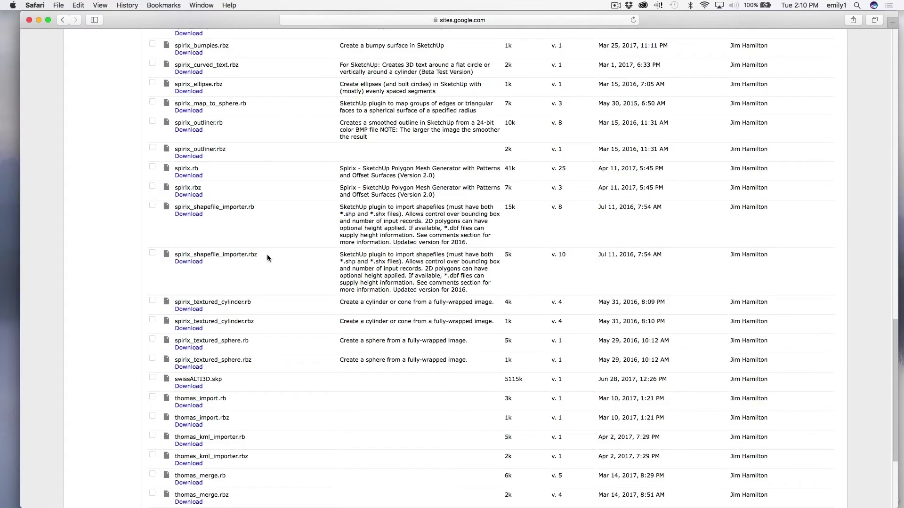
{"action": "scroll", "coordinate": [267, 254], "scroll_direction": "up", "scroll_amount": 20}
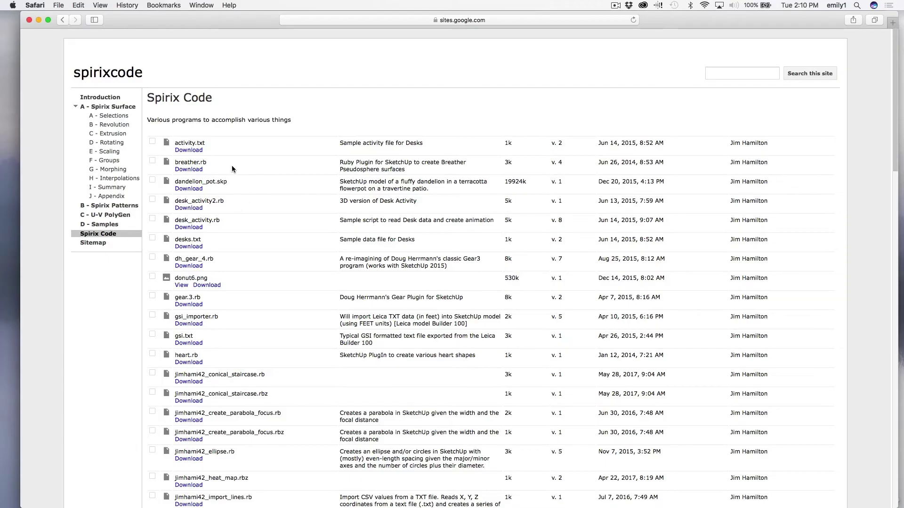
- Go to Application Support > SketchUp 2017 and expand Plugins to find spirix_shapefile_importer.rb
{"action": "mouse_move", "coordinate": [7, 27]}
{"action": "left_click", "coordinate": [7, 25]}
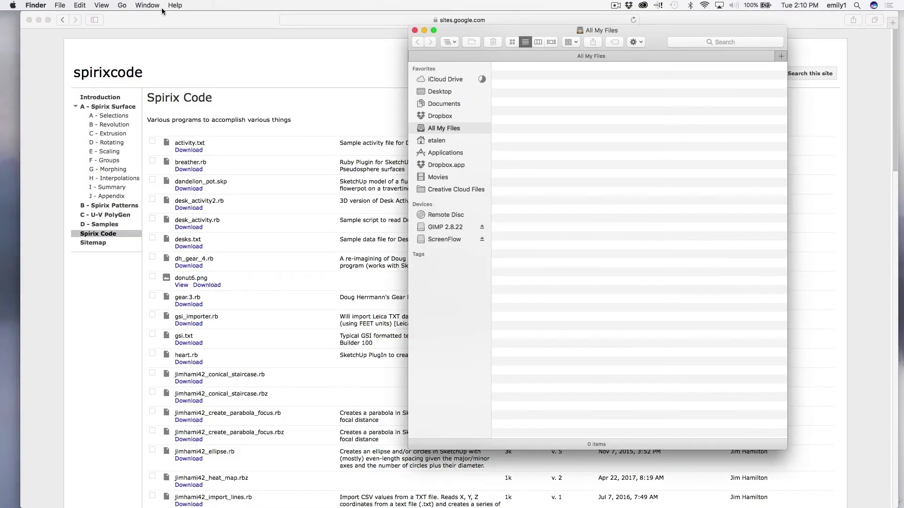
{"action": "left_click", "coordinate": [122, 6]}
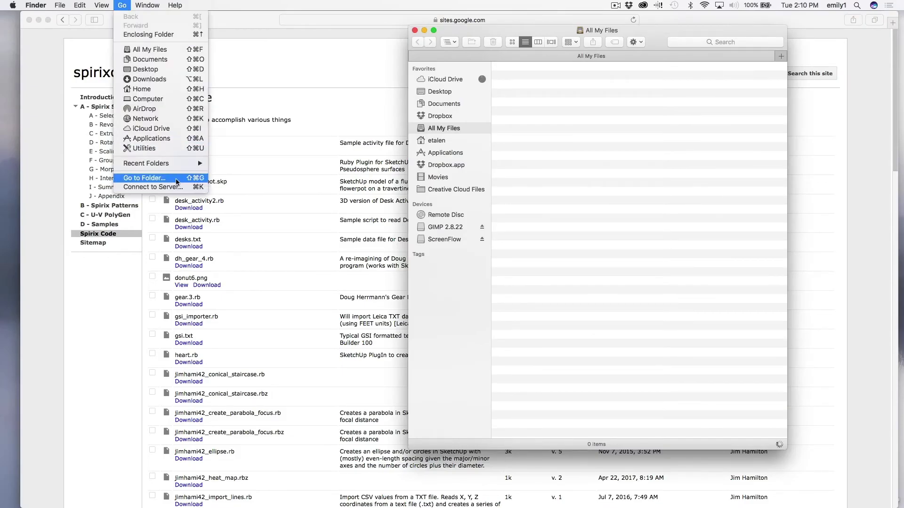
{"action": "left_click", "coordinate": [417, 34]}
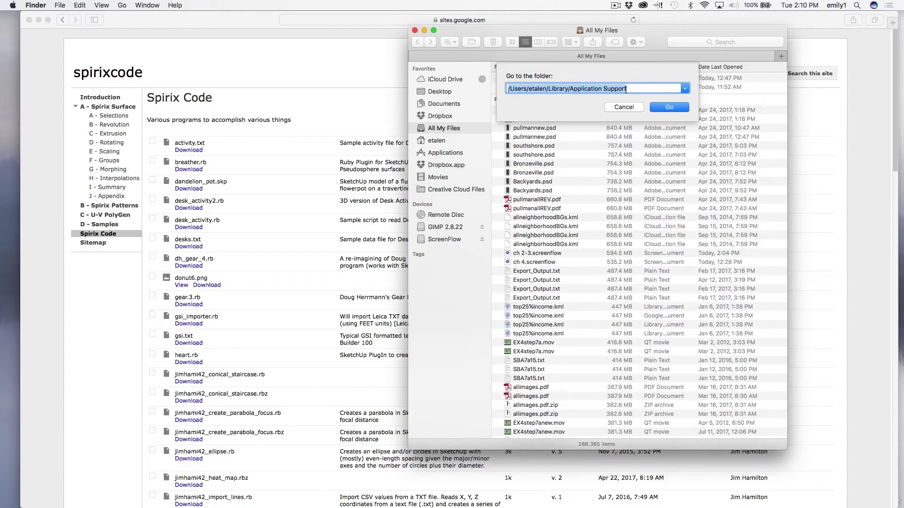
{"action": "left_click", "coordinate": [670, 108]}
{"action": "scroll", "coordinate": [612, 193], "scroll_direction": "up", "scroll_amount": 4}
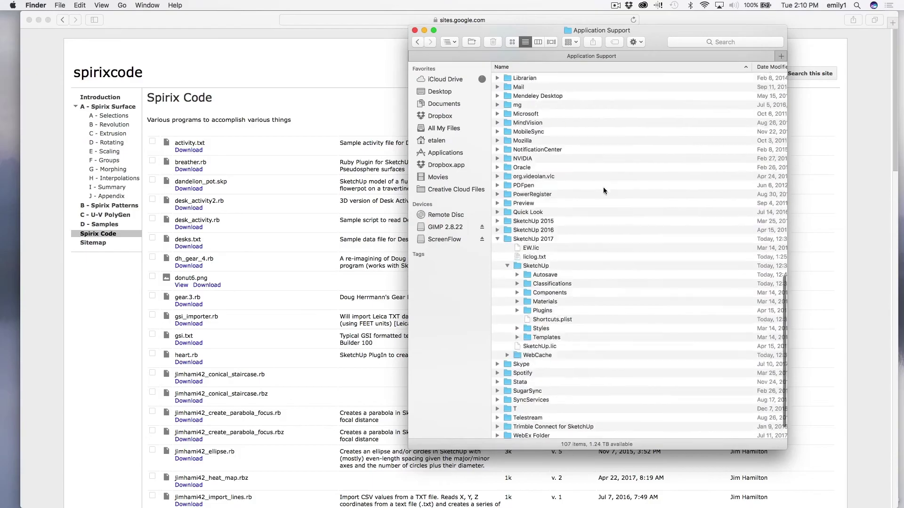
{"action": "scroll", "coordinate": [623, 197], "scroll_direction": "down", "scroll_amount": 3}
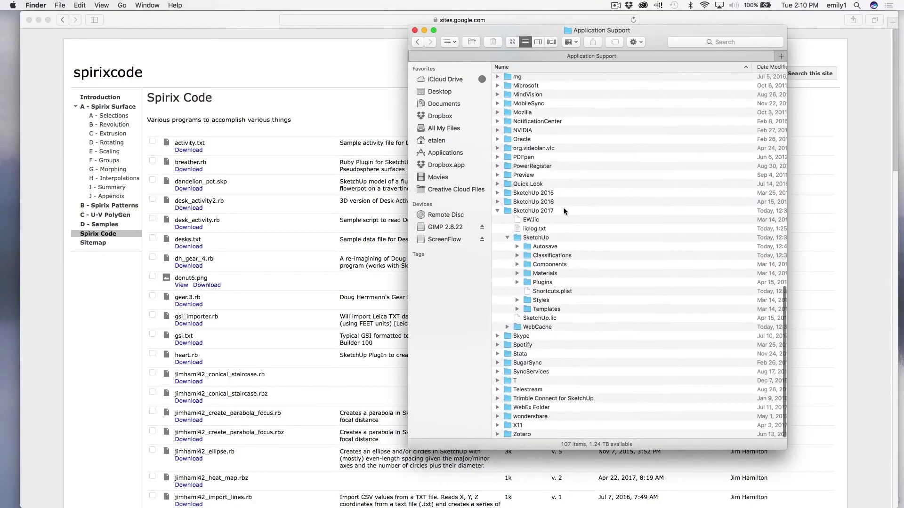
{"action": "double_click", "coordinate": [508, 211]}
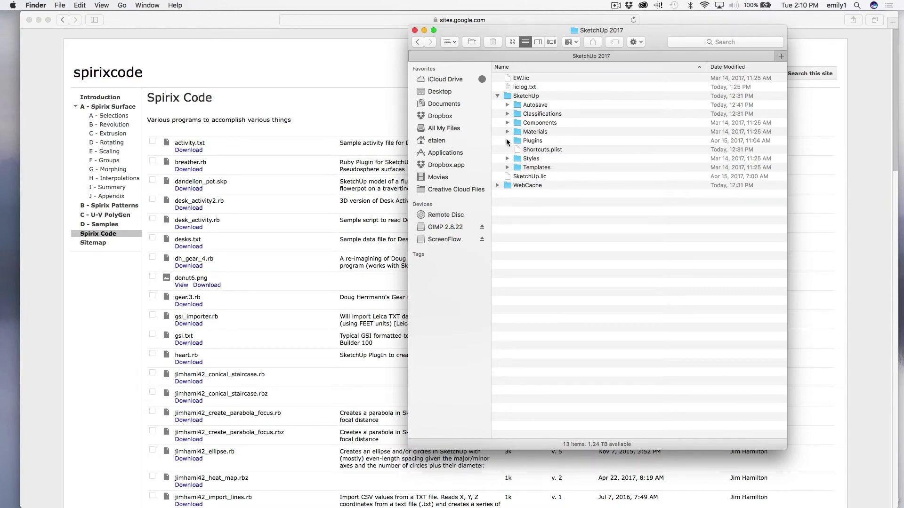
{"action": "left_click", "coordinate": [507, 142]}
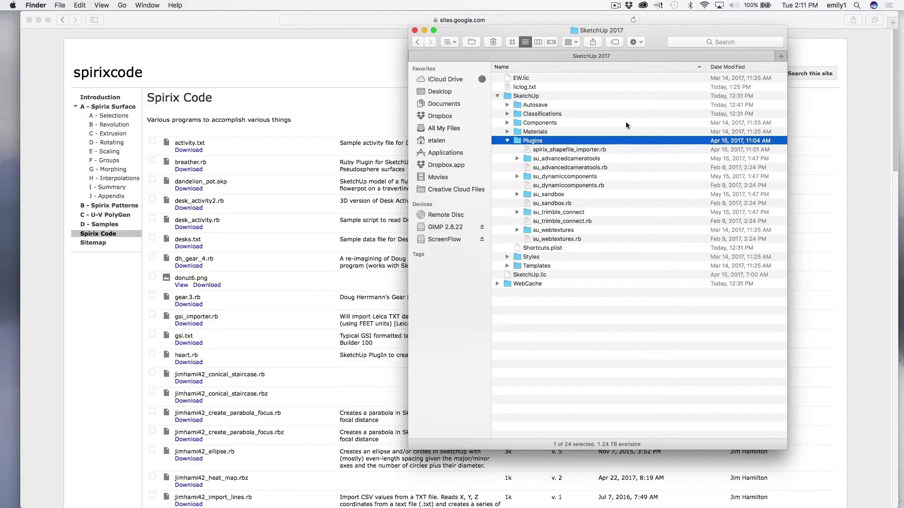
- Reposition the SketchUp 2017 folder window and bring Safari back to the front
{"action": "left_click_drag", "start_coordinate": [656, 37], "coordinate": [489, 23]}
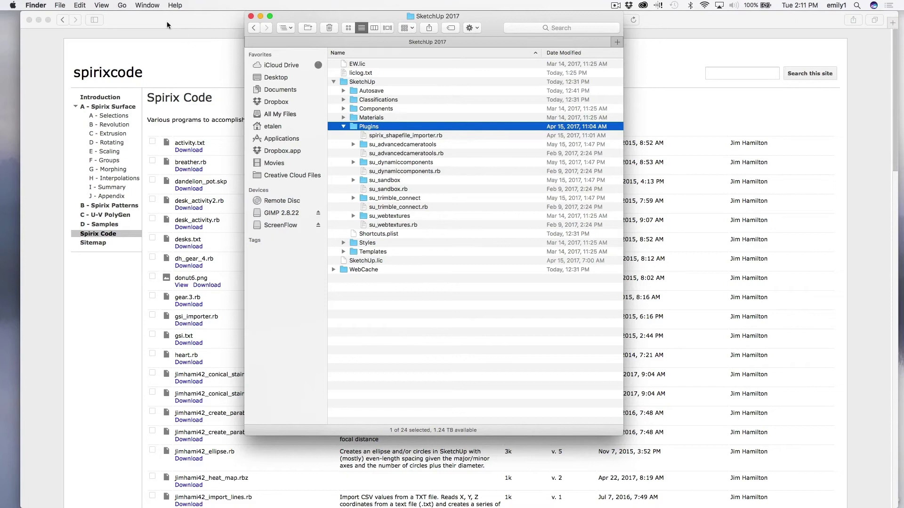
{"action": "left_click", "coordinate": [123, 5]}
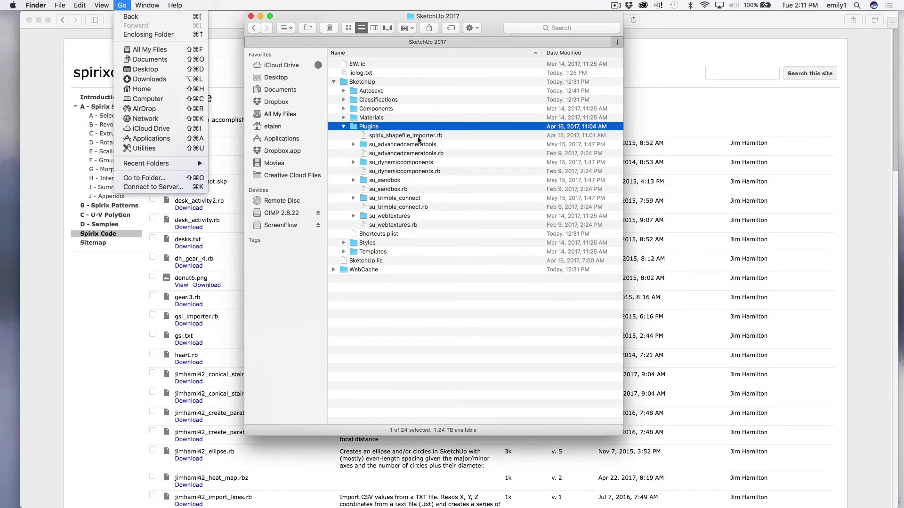
{"action": "left_click", "coordinate": [253, 18]}
{"action": "left_click", "coordinate": [231, 20]}
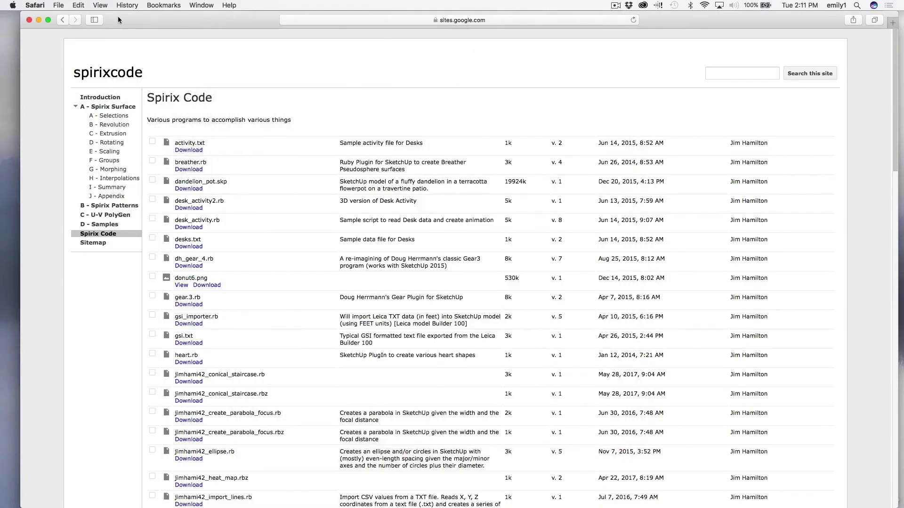
- Close Safari and the Finder window, then run Extensions > Spirix Import Shapefile in SketchUp
{"action": "left_click", "coordinate": [29, 20]}
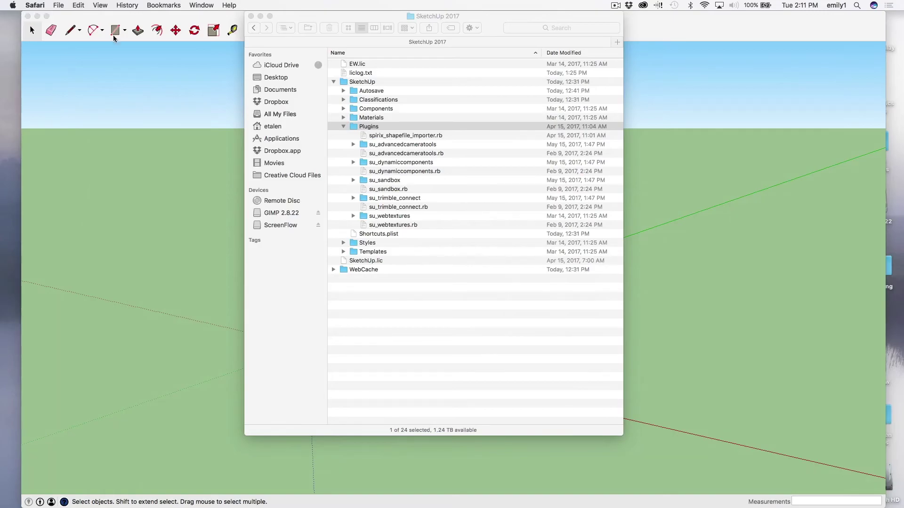
{"action": "left_click", "coordinate": [251, 16]}
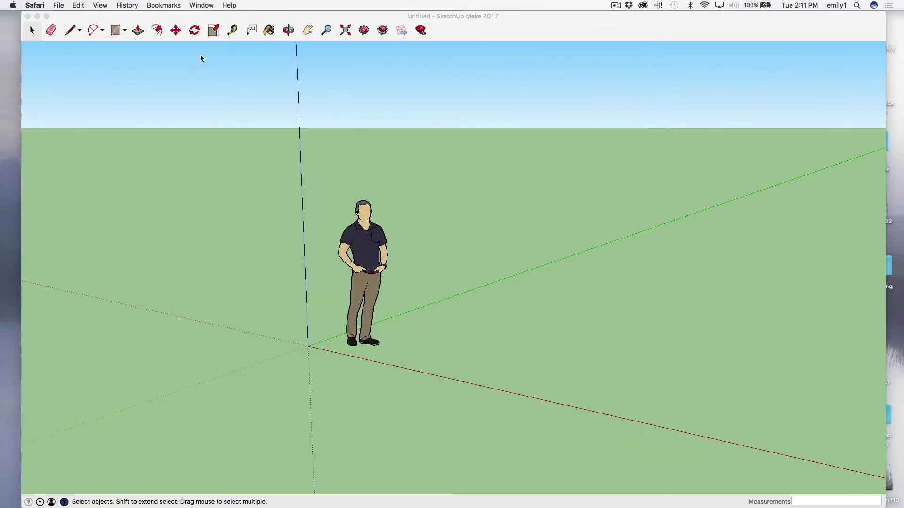
{"action": "left_click", "coordinate": [189, 17]}
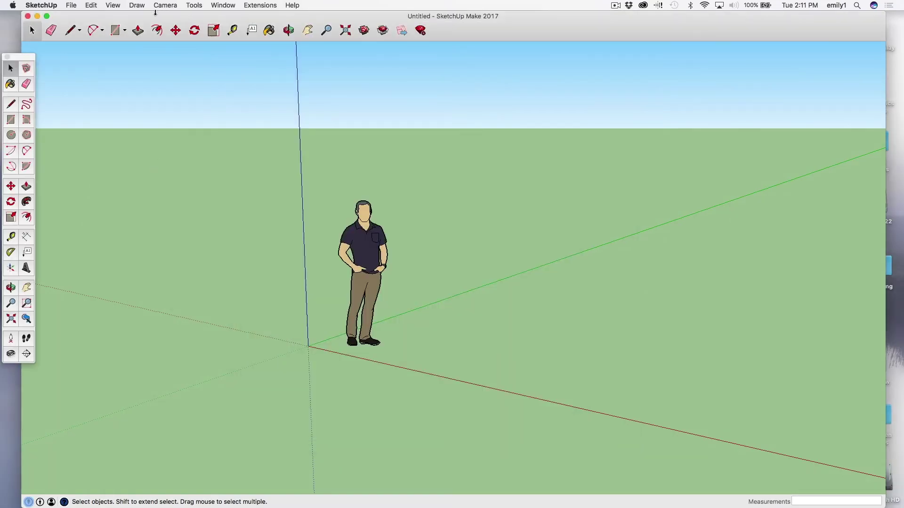
{"action": "left_click", "coordinate": [260, 6]}
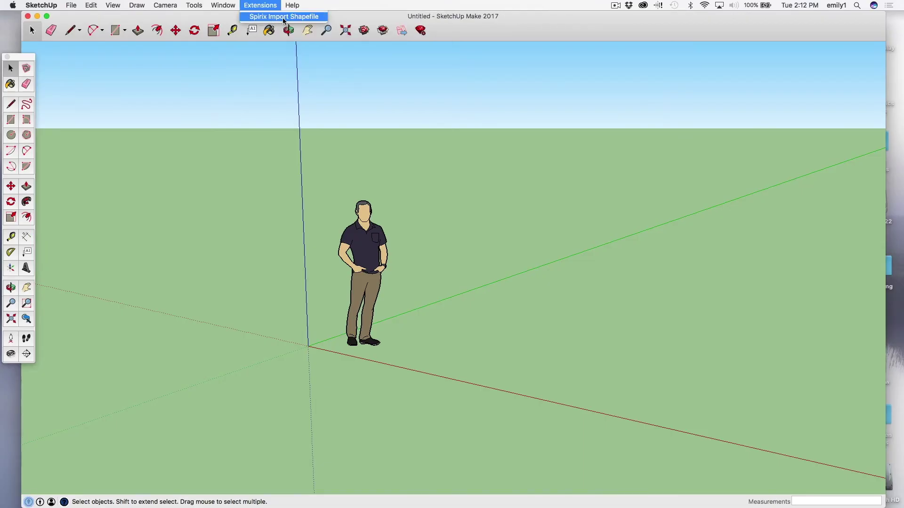
{"action": "left_click", "coordinate": [284, 18]}
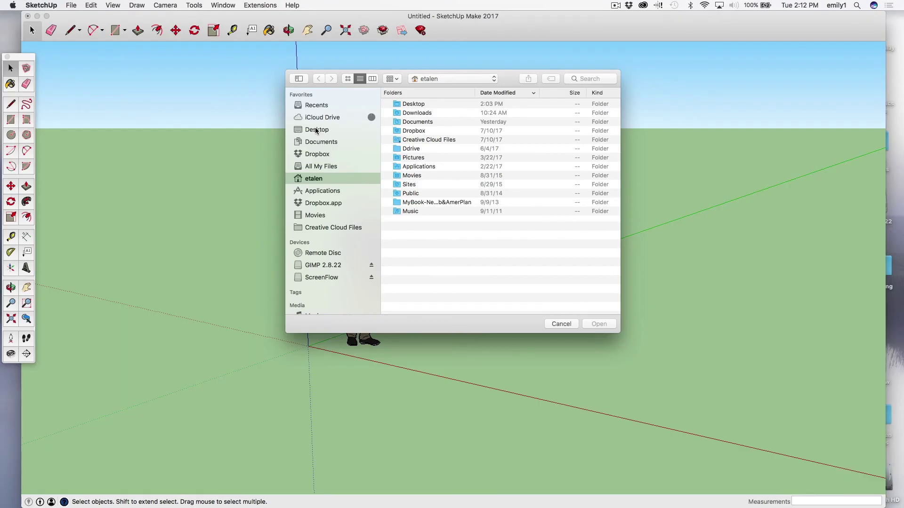
- Import blocks1.shp from Desktop > Bridgeportdatalayers using the default import parameters
{"action": "left_click", "coordinate": [320, 130]}
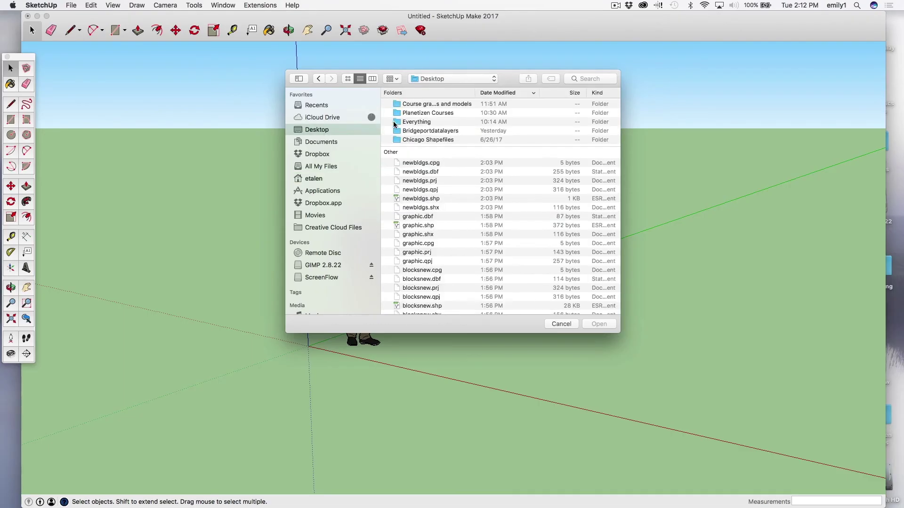
{"action": "double_click", "coordinate": [398, 131]}
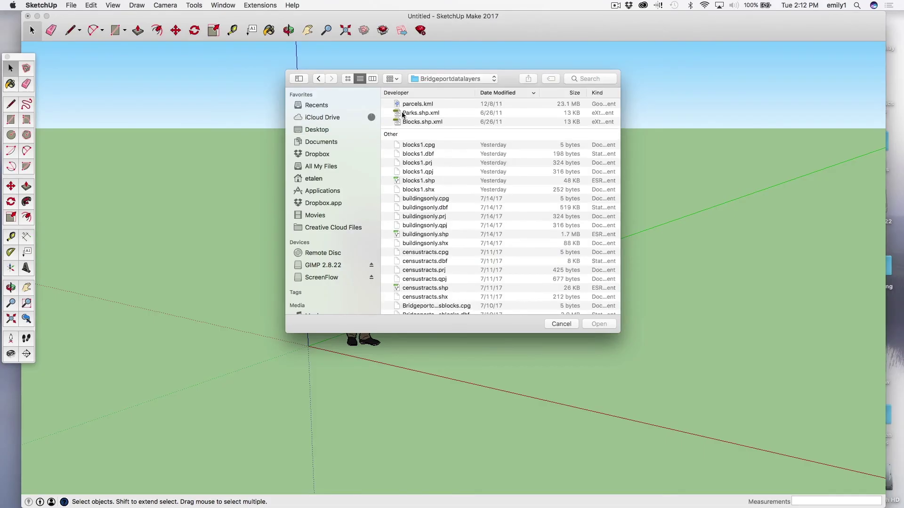
{"action": "scroll", "coordinate": [488, 168], "scroll_direction": "down", "scroll_amount": 2}
{"action": "scroll", "coordinate": [488, 168], "scroll_direction": "down", "scroll_amount": 2}
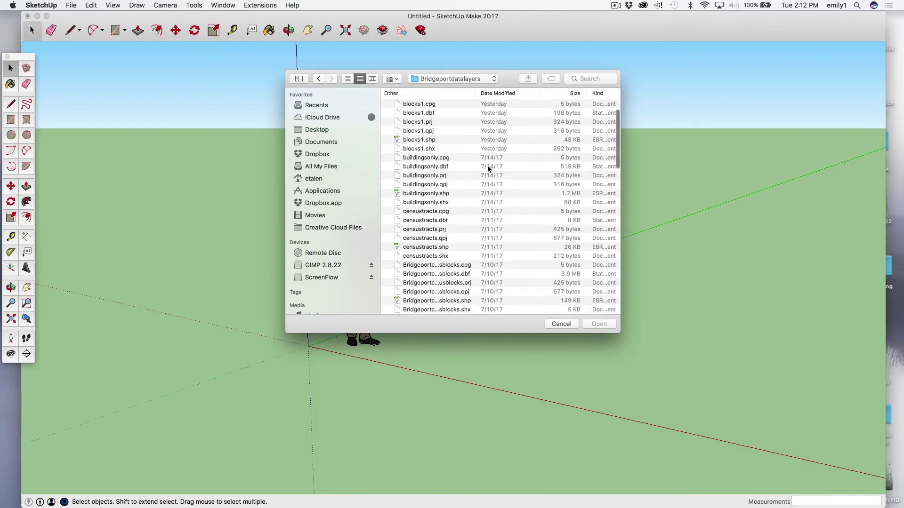
{"action": "scroll", "coordinate": [485, 169], "scroll_direction": "up", "scroll_amount": 4}
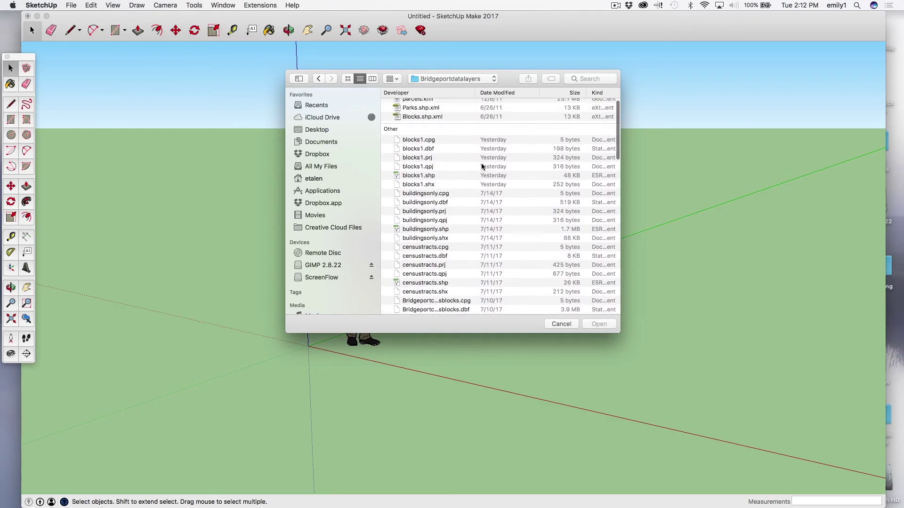
{"action": "left_click", "coordinate": [438, 176]}
{"action": "left_click", "coordinate": [598, 324]}
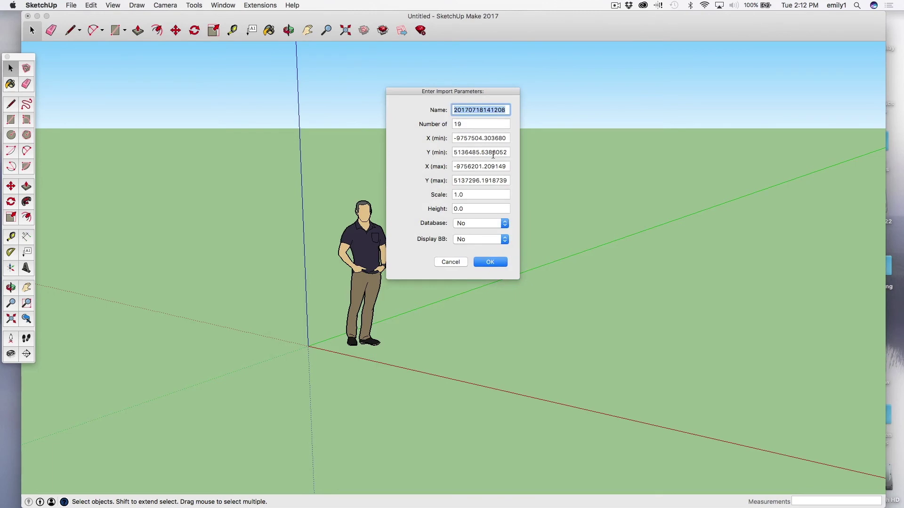
{"action": "left_click", "coordinate": [495, 267]}
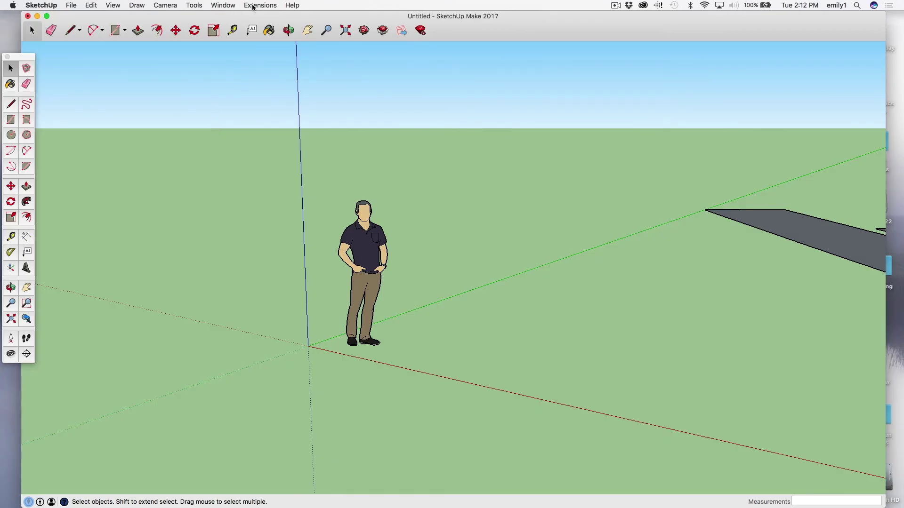
- Switch to the Top standard view and zoom extents to fit all 19 city blocks
{"action": "left_click", "coordinate": [169, 5]}
{"action": "mouse_move", "coordinate": [236, 35]}
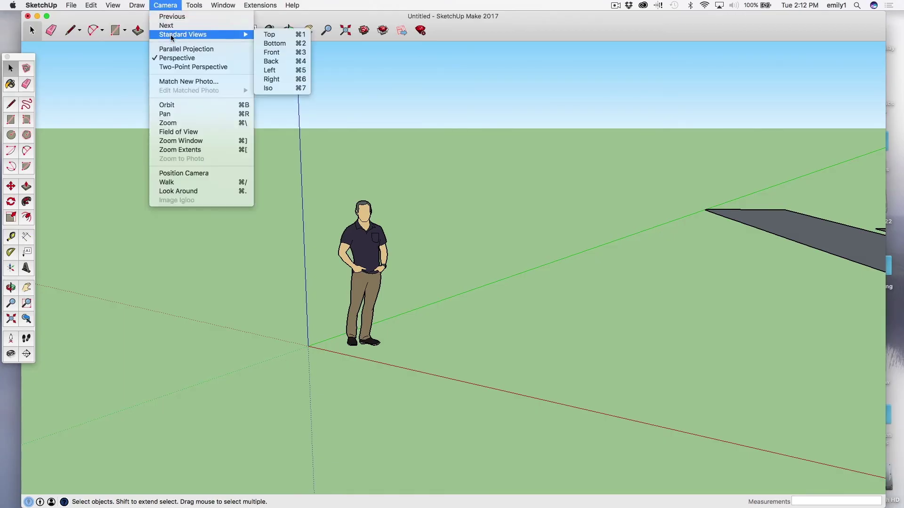
{"action": "left_click", "coordinate": [278, 39]}
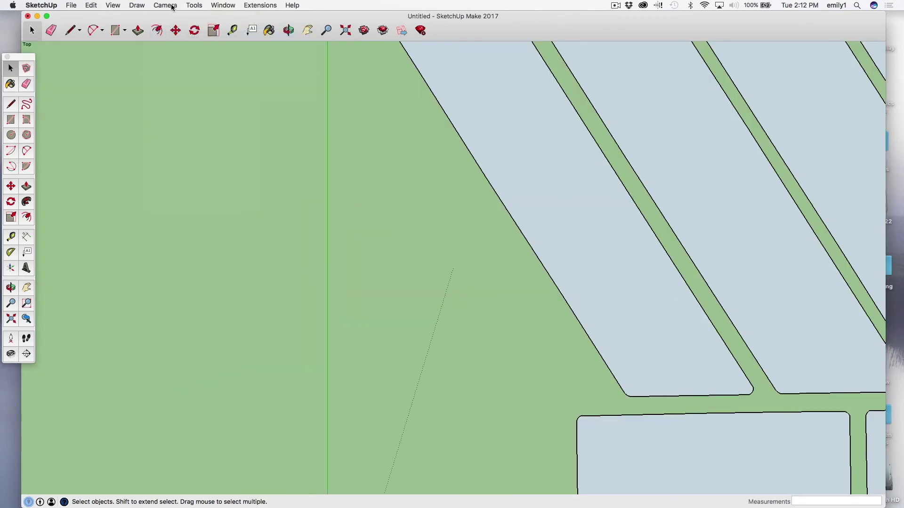
{"action": "left_click", "coordinate": [173, 6]}
{"action": "left_click", "coordinate": [199, 149]}
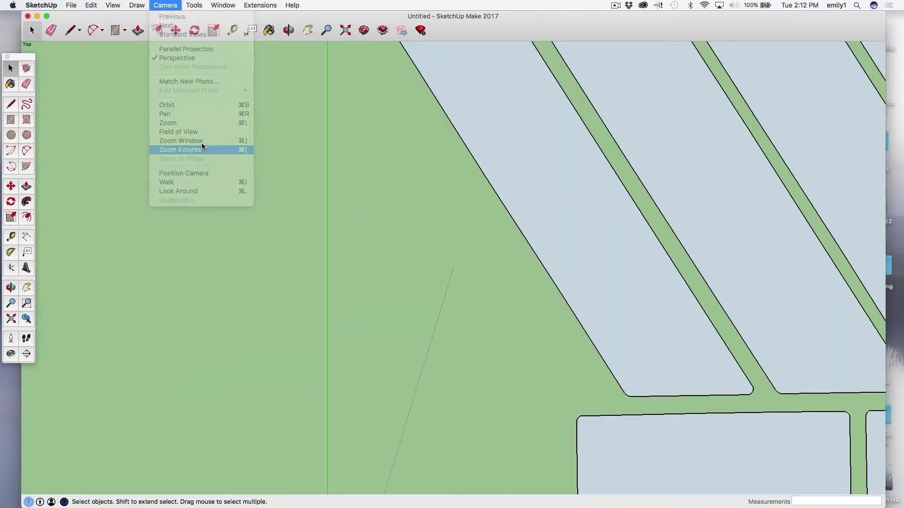
{"action": "scroll", "coordinate": [528, 309], "scroll_direction": "down", "scroll_amount": 5}
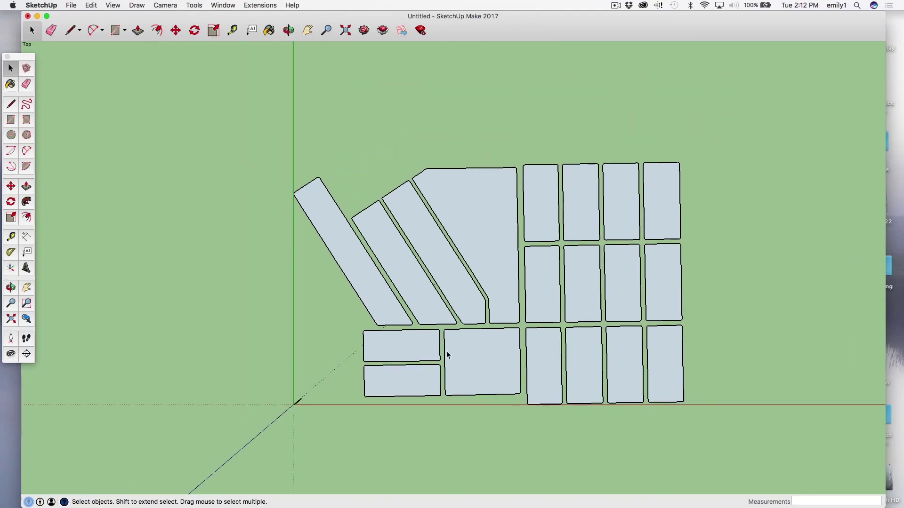
{"action": "scroll", "coordinate": [503, 377], "scroll_direction": "up", "scroll_amount": 2}
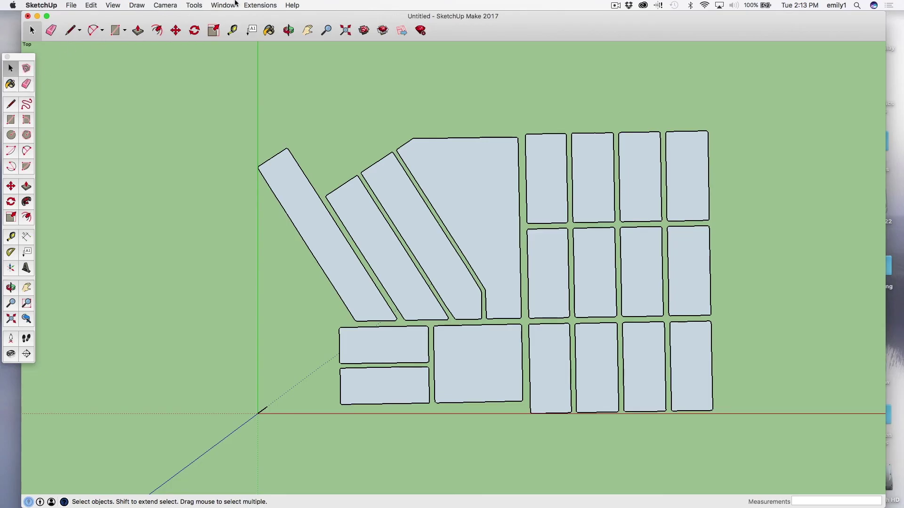
- Import buildingsonly.shp from Bridgeportdatalayers with default parameters, confirming the 11033 shapes
{"action": "left_click", "coordinate": [264, 5]}
{"action": "left_click", "coordinate": [273, 16]}
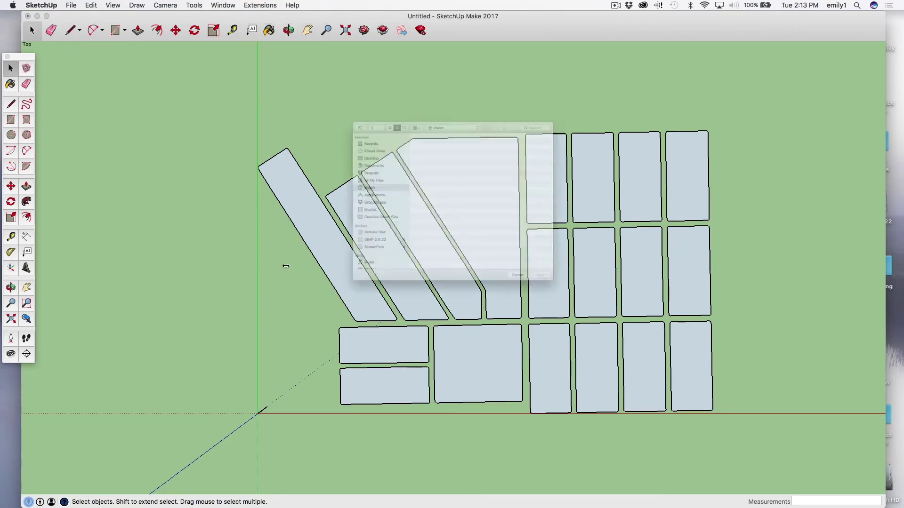
{"action": "left_click", "coordinate": [317, 133]}
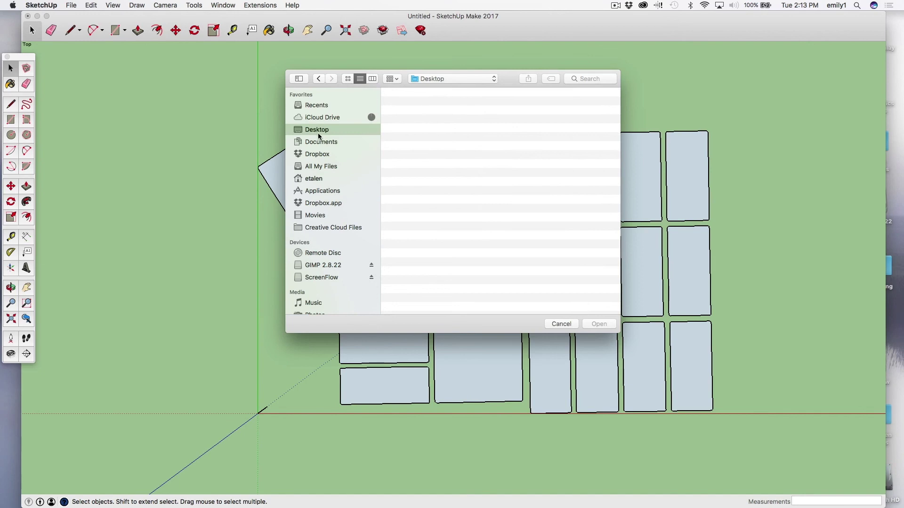
{"action": "double_click", "coordinate": [404, 133]}
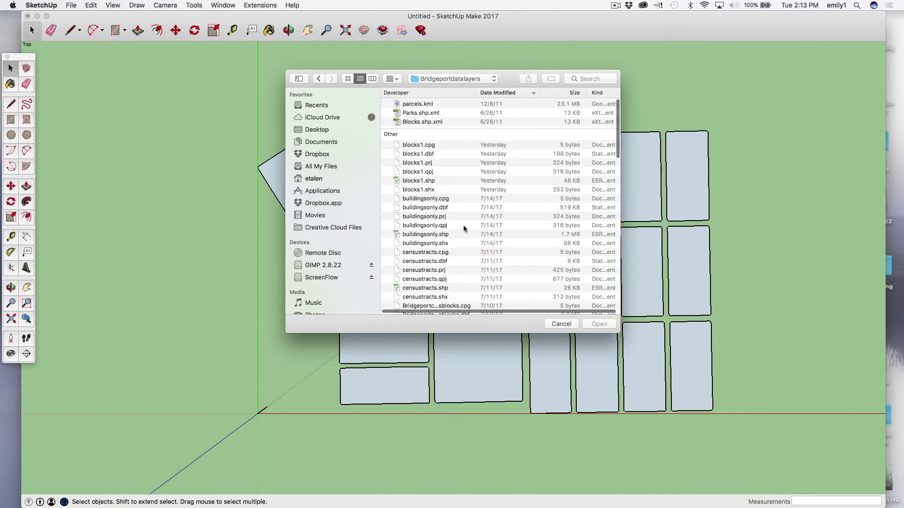
{"action": "left_click", "coordinate": [458, 235]}
{"action": "left_click", "coordinate": [606, 324]}
{"action": "left_click", "coordinate": [490, 265]}
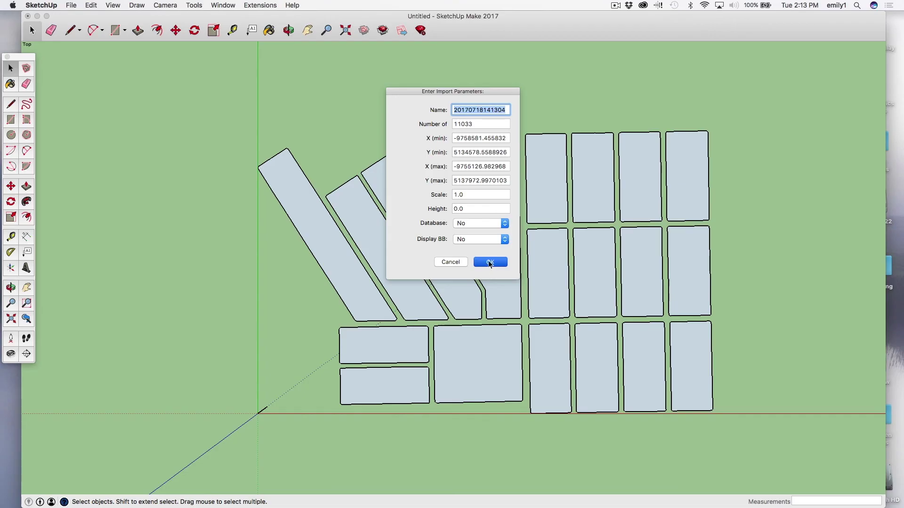
{"action": "left_click", "coordinate": [491, 262]}
- Pan the view north to reveal the dense building footprints beyond the blocks
{"action": "left_click", "coordinate": [490, 265]}
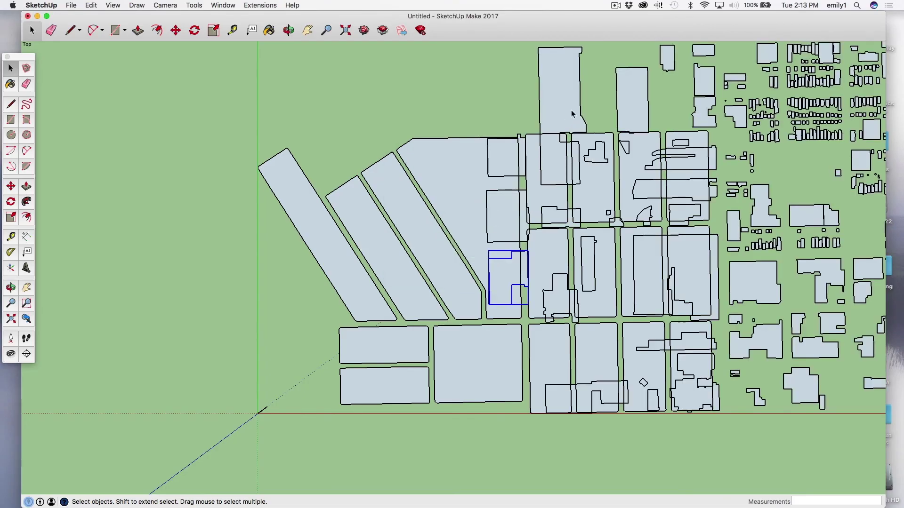
{"action": "scroll", "coordinate": [566, 122], "scroll_direction": "down", "scroll_amount": 5}
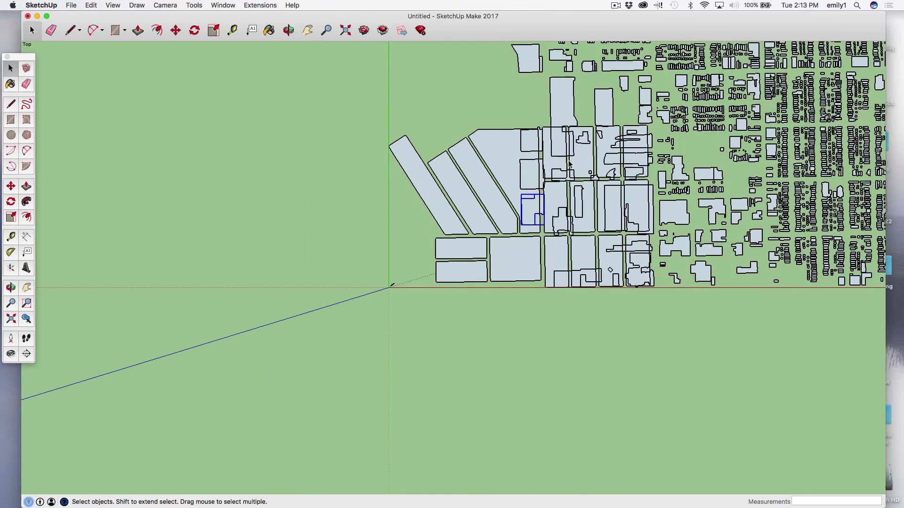
{"action": "left_click", "coordinate": [307, 30]}
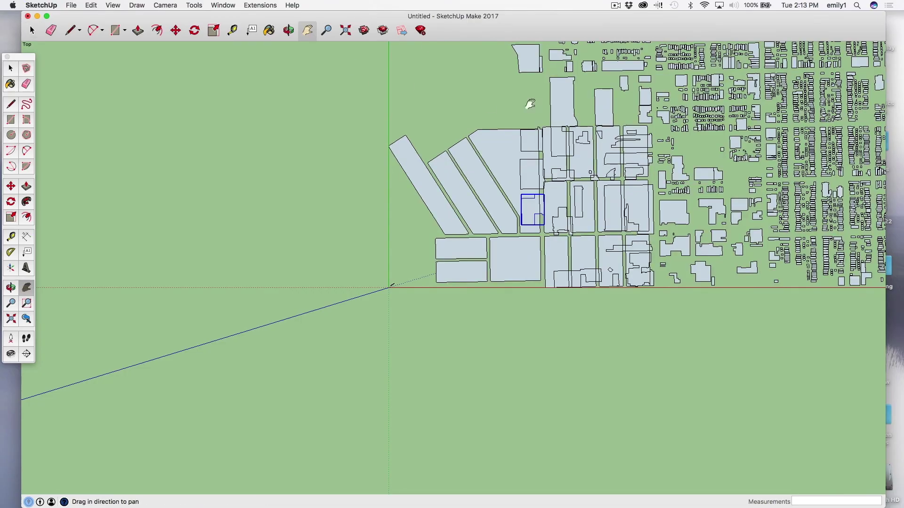
{"action": "left_click_drag", "start_coordinate": [312, 262], "coordinate": [262, 281]}
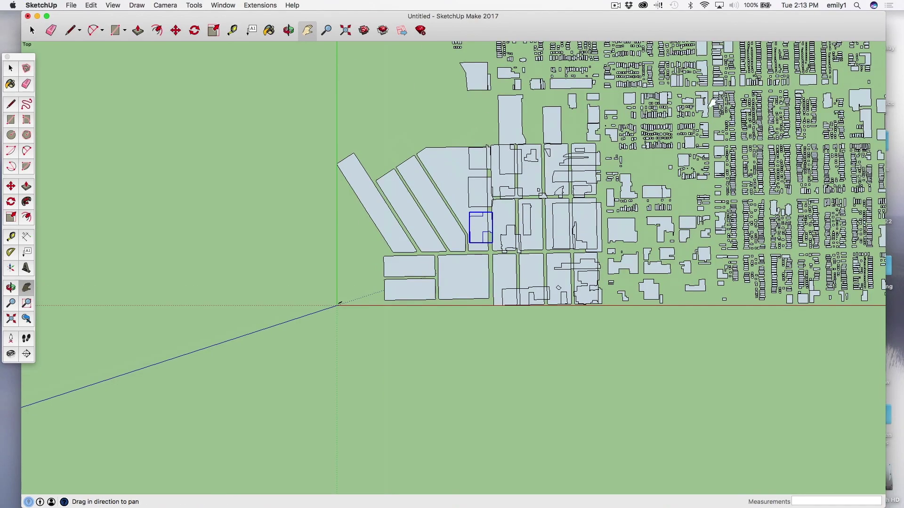
{"action": "left_click_drag", "start_coordinate": [680, 205], "coordinate": [477, 307]}
{"action": "left_click_drag", "start_coordinate": [512, 158], "coordinate": [470, 261]}
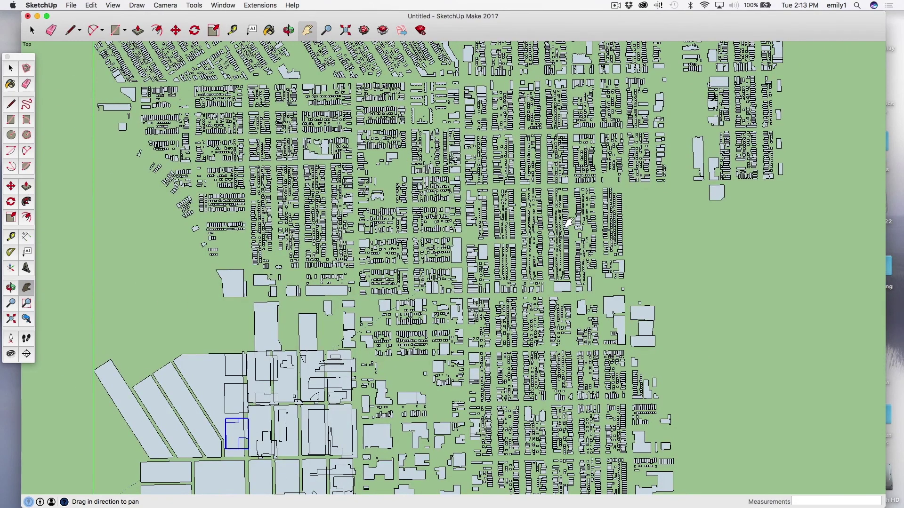